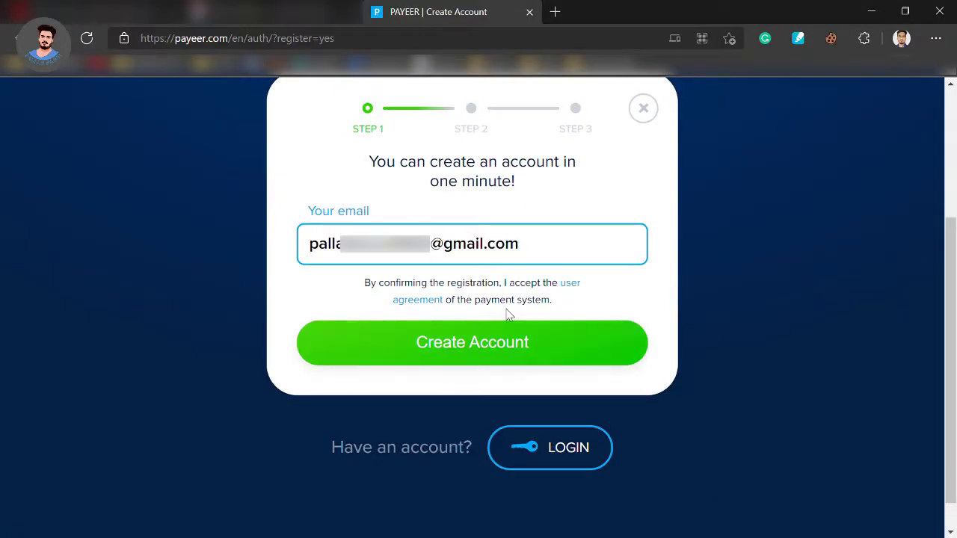
- Create the account with the e-mail and confirm it with the received e-mail code
left_click(491, 345)
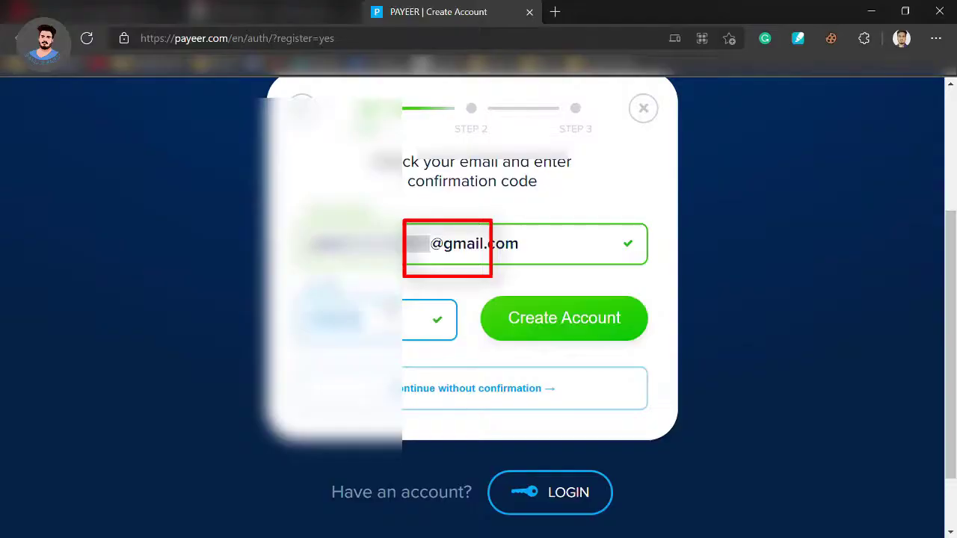
left_click(564, 328)
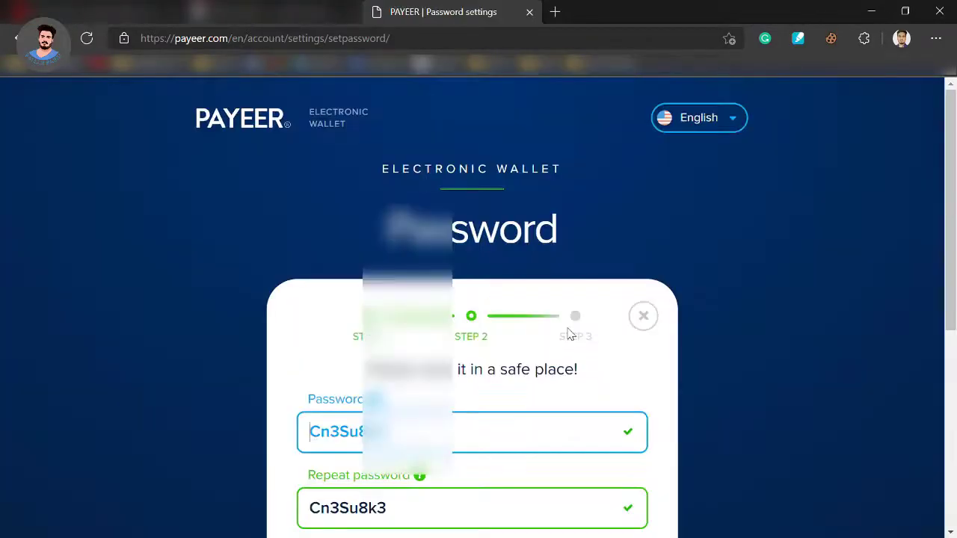
scroll(566, 331, "down", 3)
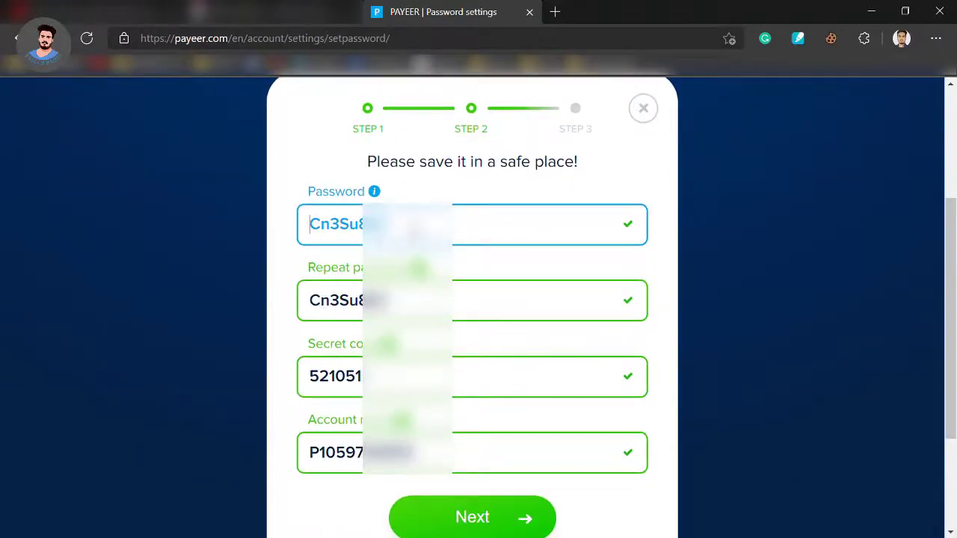
- Replace the generated password with your own in both password fields and continue
left_click_drag(388, 228, 256, 234)
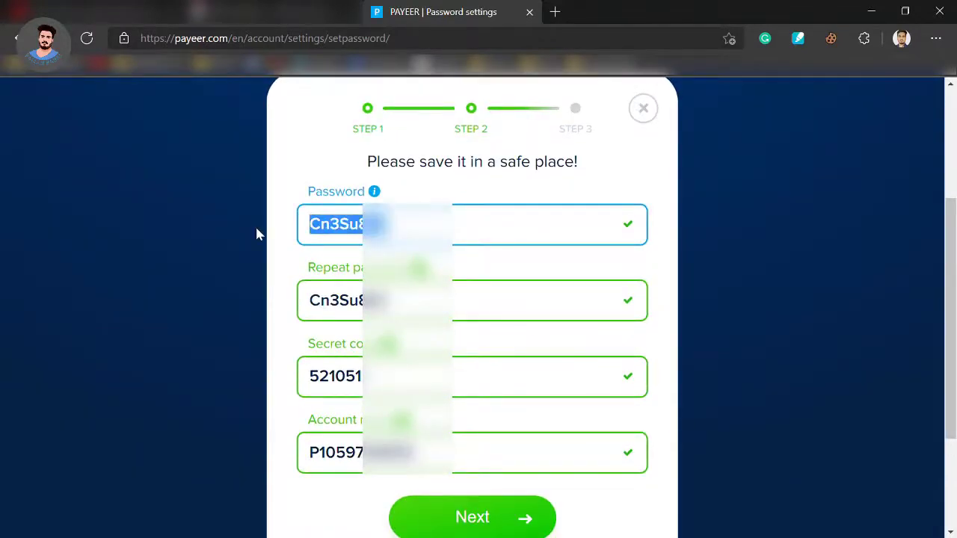
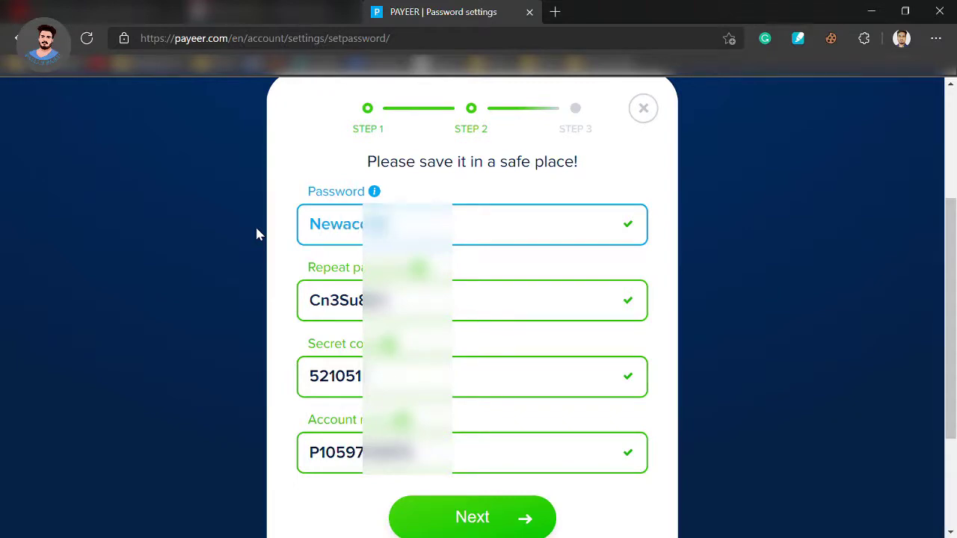
key("ctrl+a")
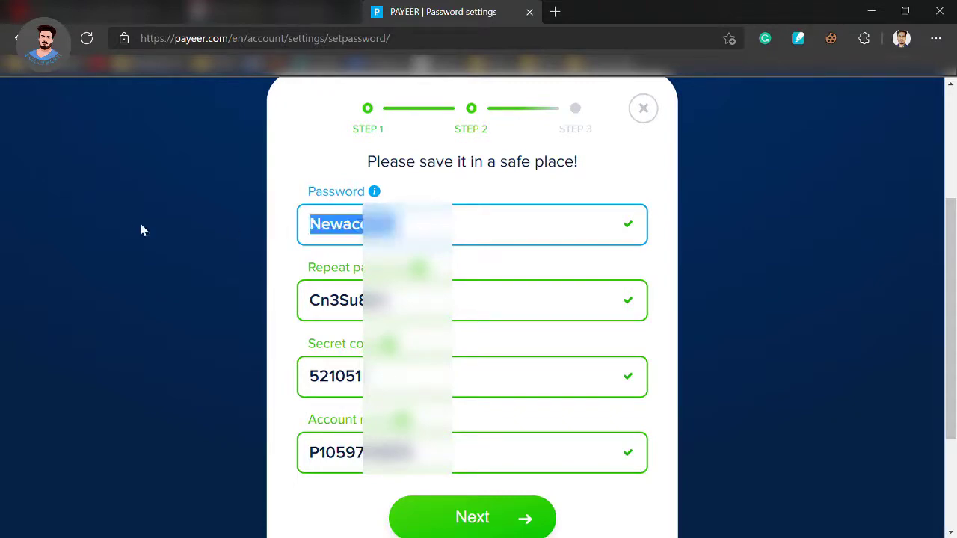
left_click(360, 300)
key("ctrl+a")
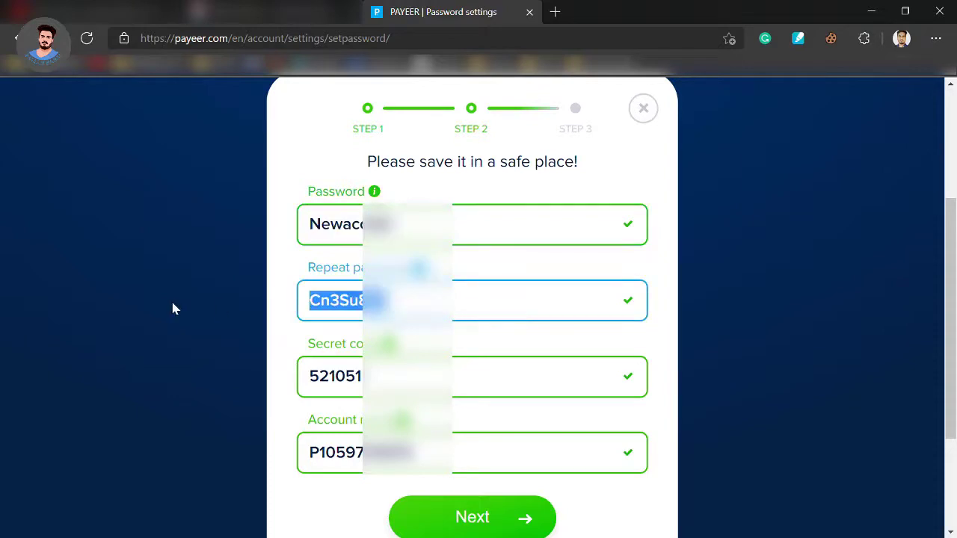
key("ctrl+v")
left_click(358, 390)
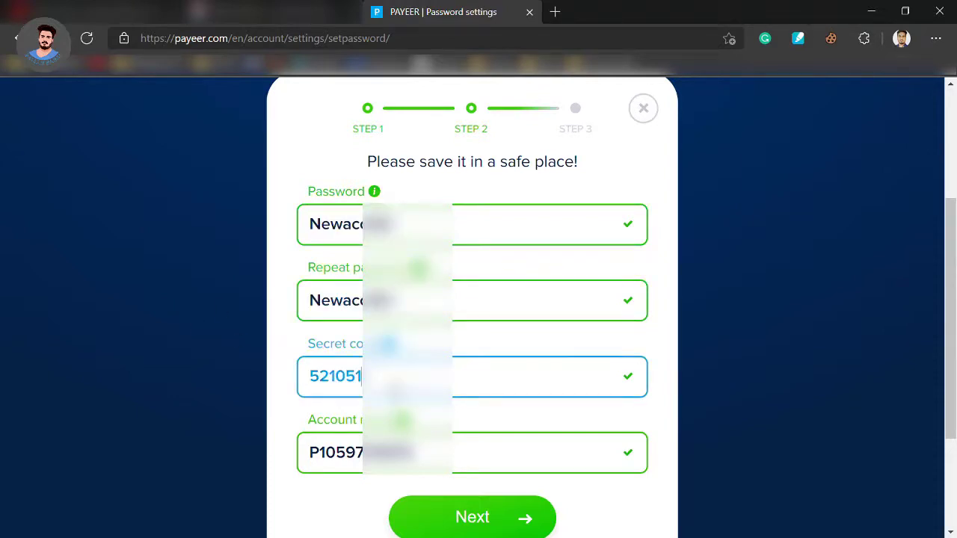
scroll(478, 299, "down", 1)
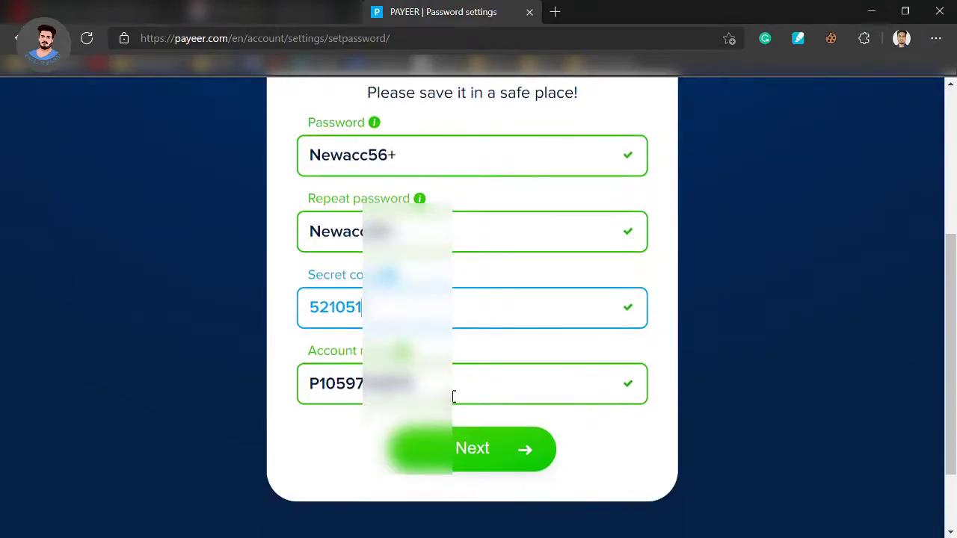
left_click(453, 397)
left_click(448, 452)
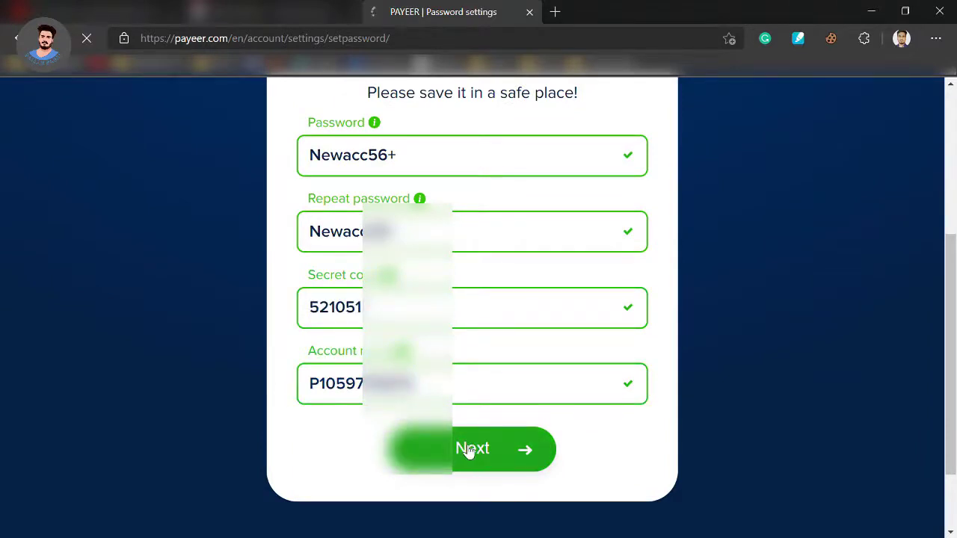
- Put the user's first name in Name and surname in Last name, keep Bangladesh, and finish
key("ctrl+a")
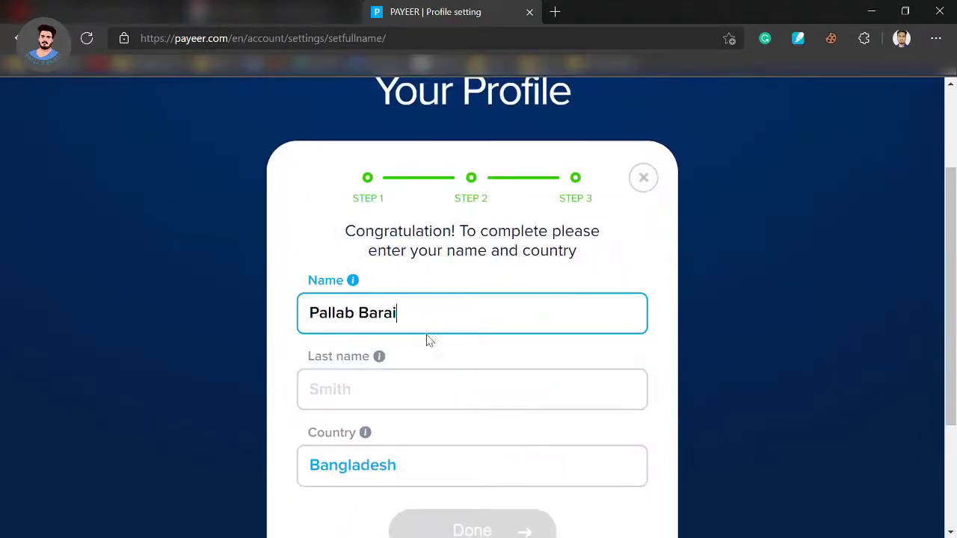
scroll(430, 340, "down", 2)
left_click_drag(413, 180, 364, 184)
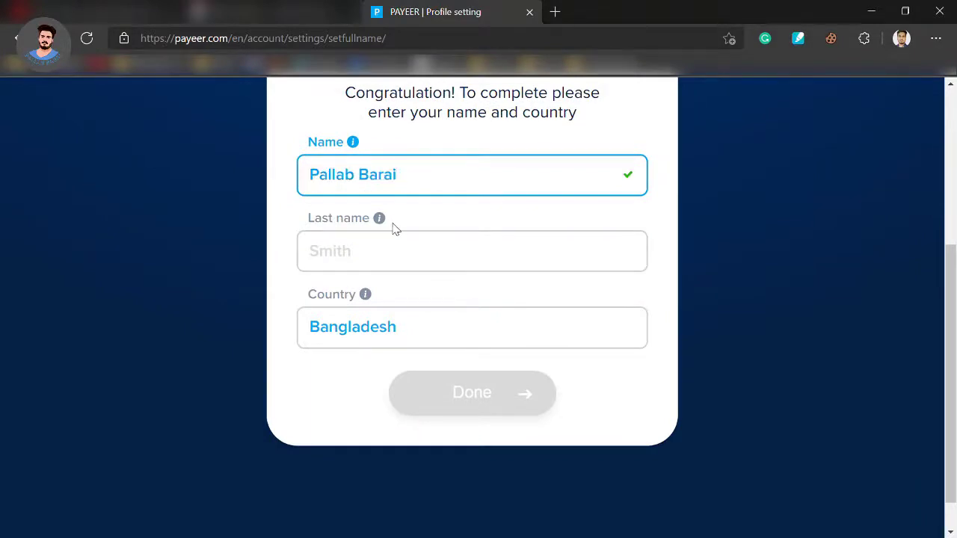
double_click(406, 184)
key("ctrl+c")
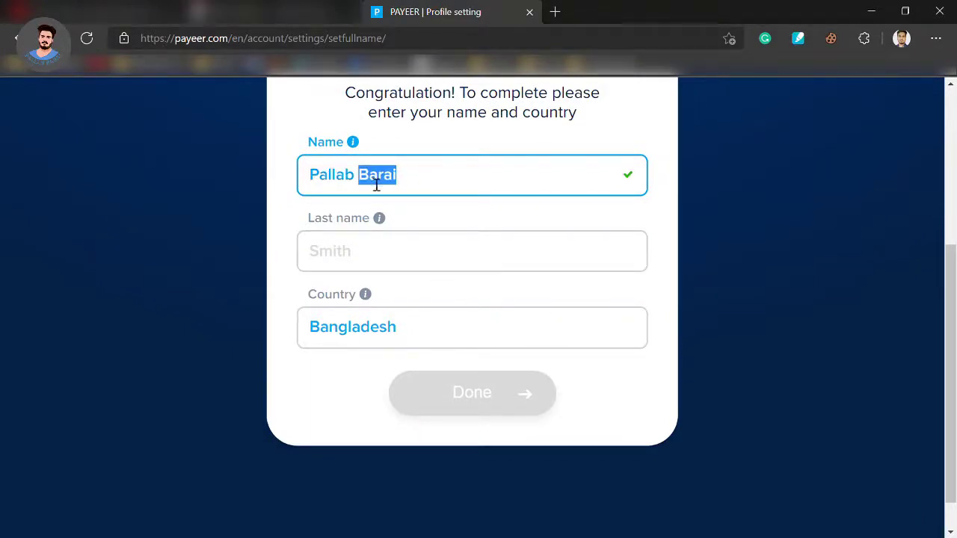
key("BackSpace")
left_click(374, 259)
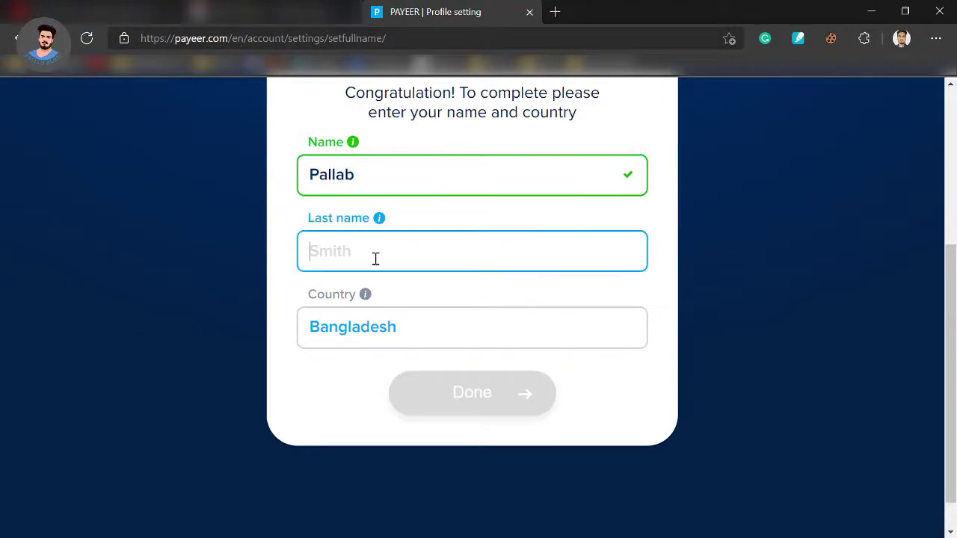
key("ctrl+v")
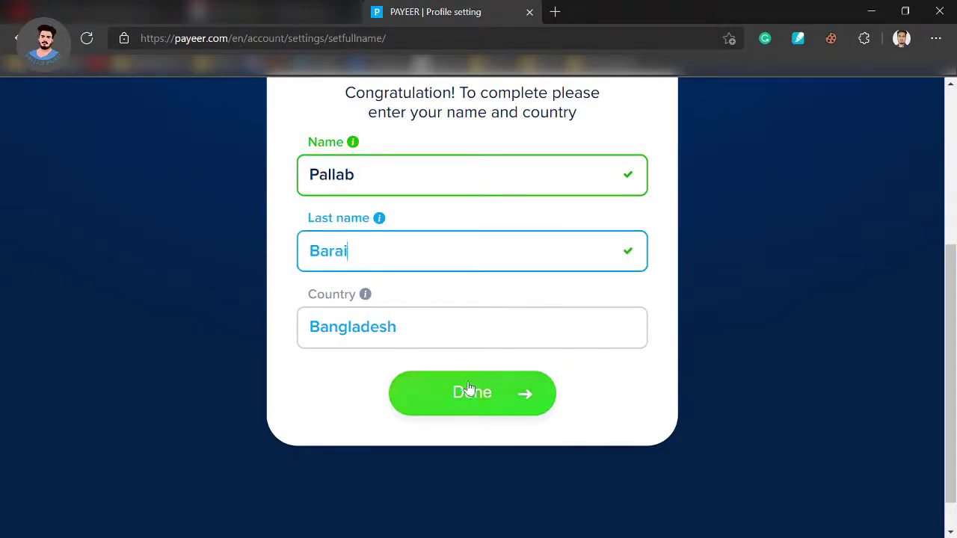
left_click(480, 393)
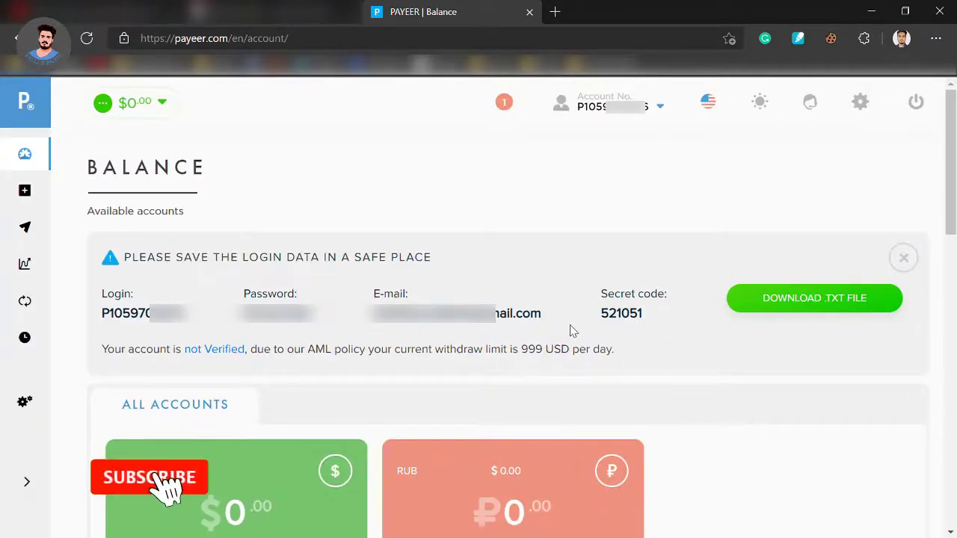
- Download the login details as a .txt file, dismiss the notice, and open Profile settings
left_click(842, 299)
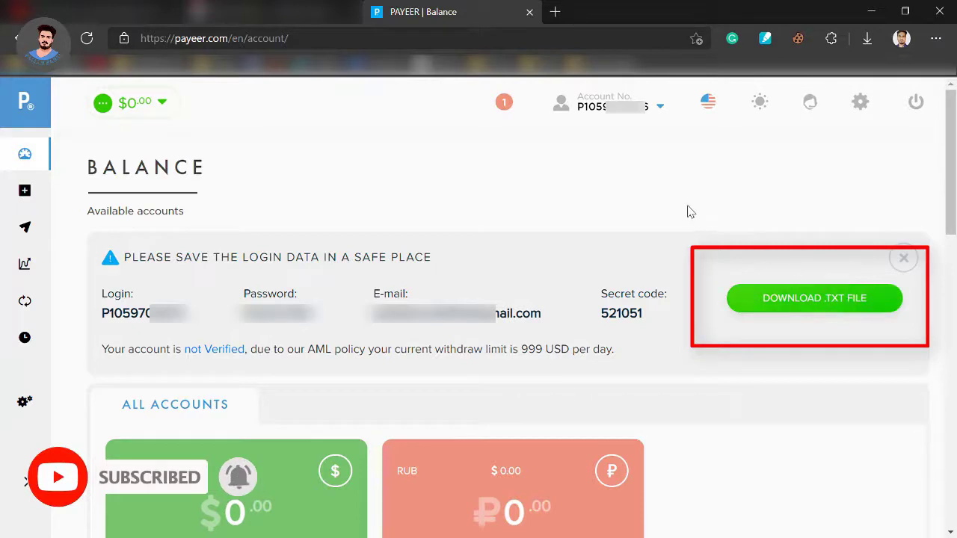
left_click(905, 260)
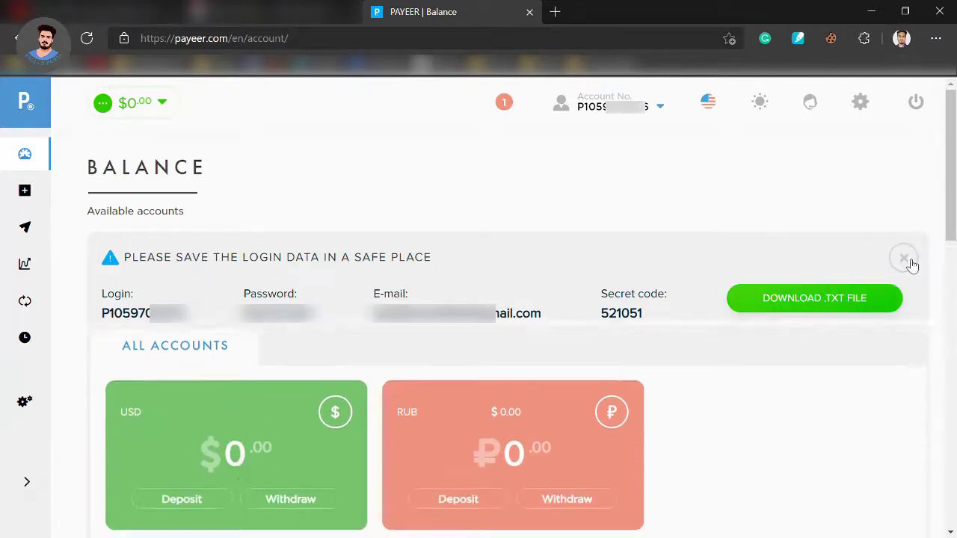
left_click(504, 103)
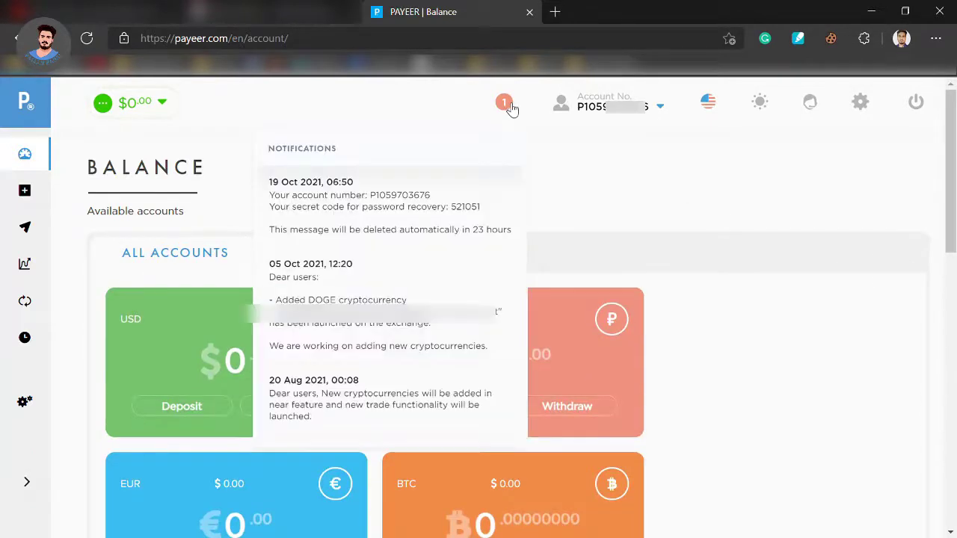
left_click(606, 105)
left_click(860, 102)
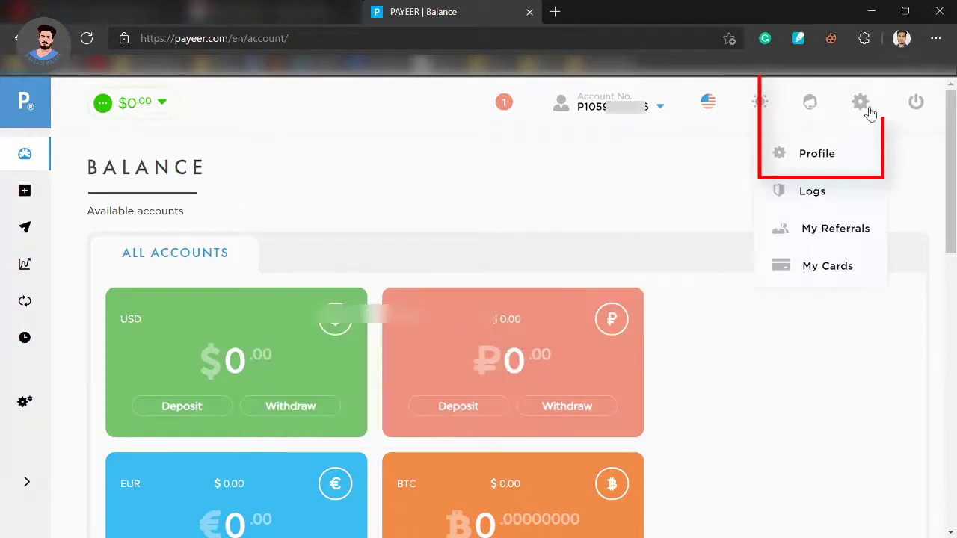
left_click(830, 159)
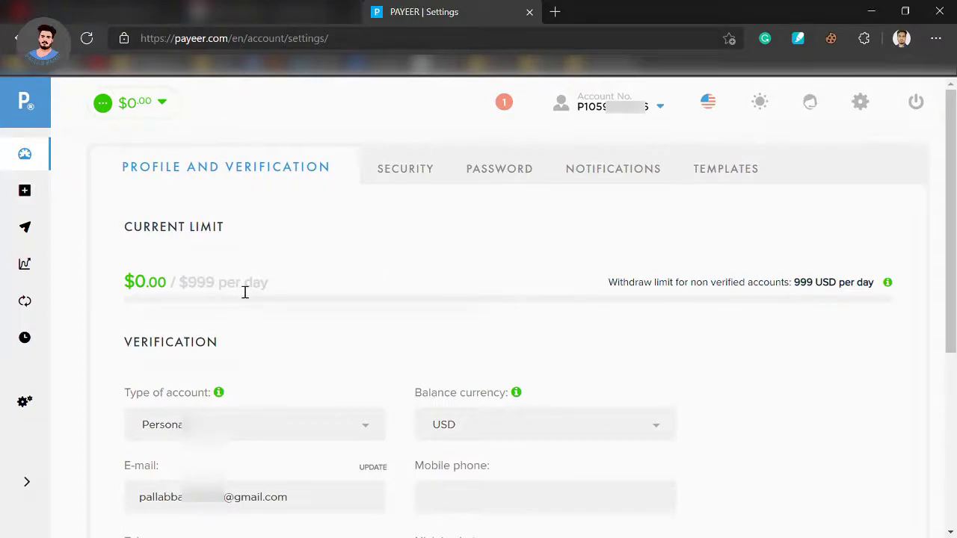
- Keep a Personal account with USD balance, enter the mobile phone number, and request confirmation
scroll(244, 292, "down", 1)
left_click(227, 365)
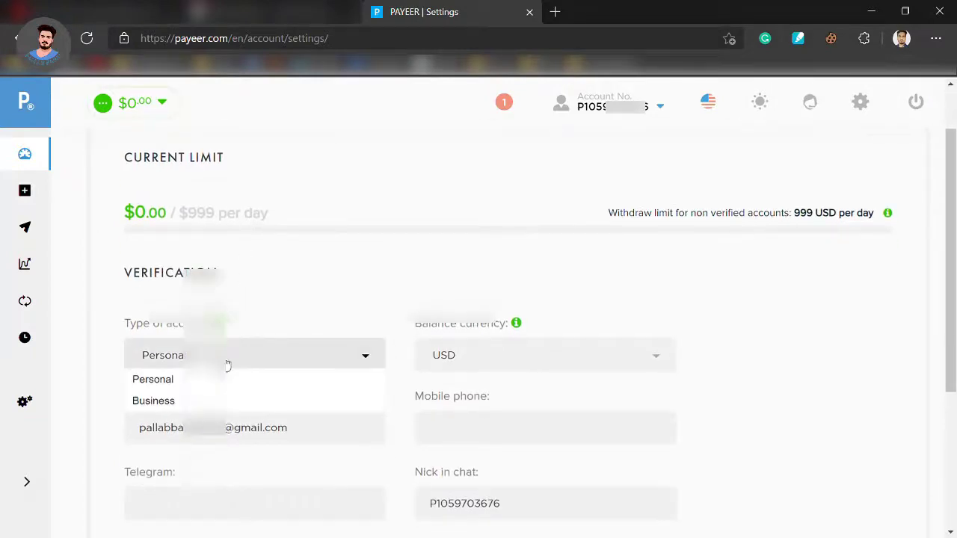
left_click(291, 368)
scroll(291, 368, "down", 2)
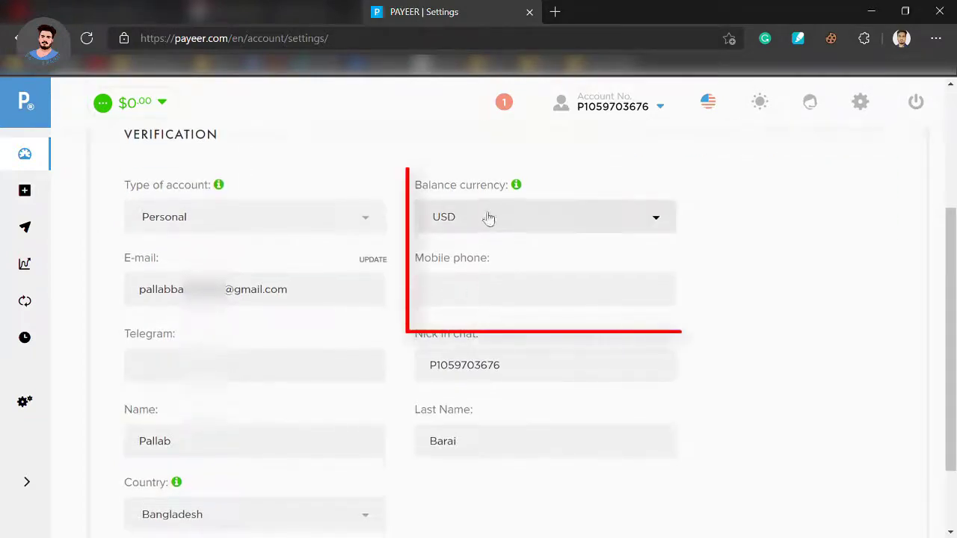
left_click(557, 224)
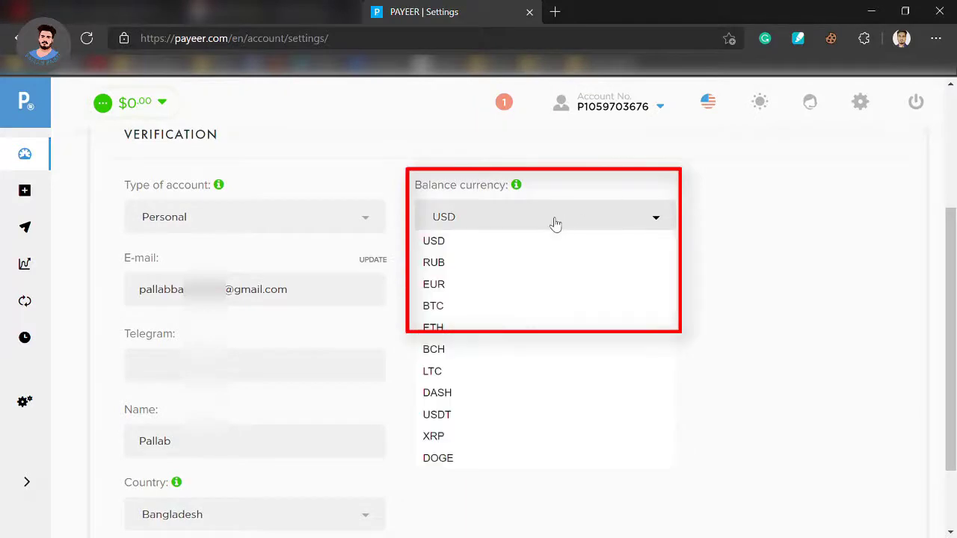
left_click(475, 248)
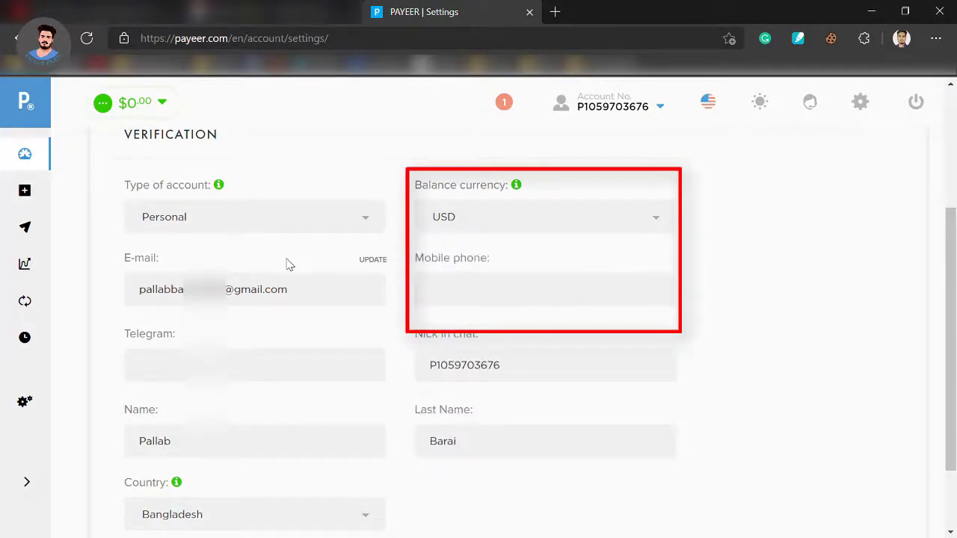
left_click(456, 311)
key("ctrl+v")
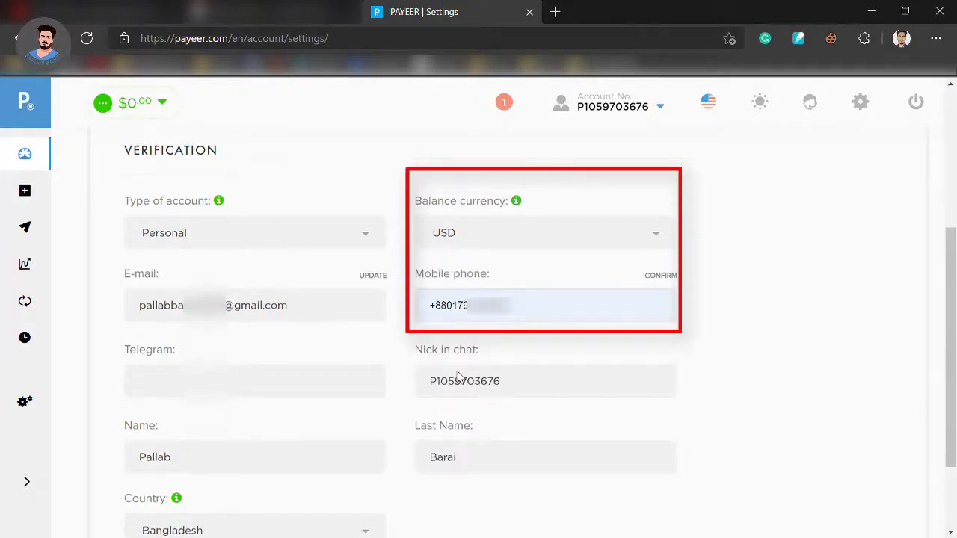
left_click(652, 307)
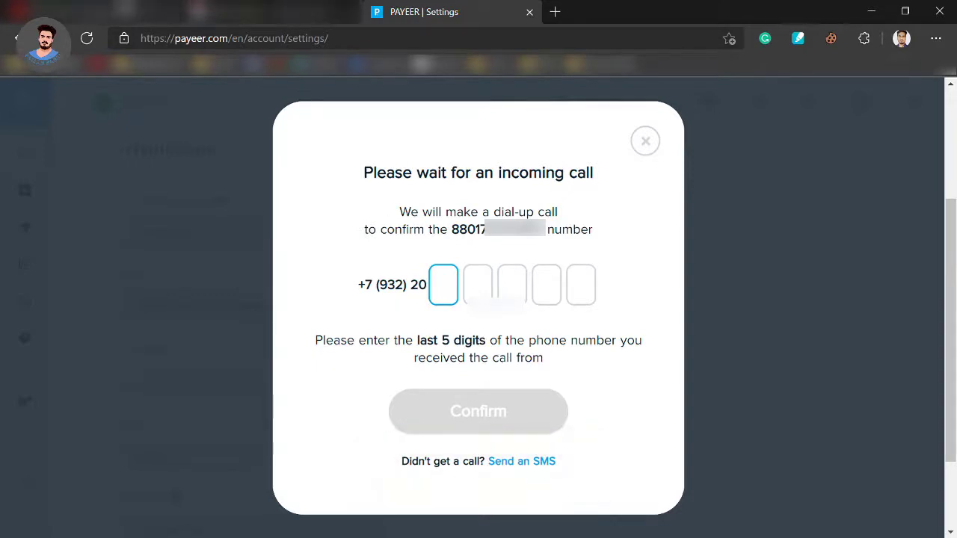
- Switch phone verification to SMS and confirm with the received 5-digit code
left_click(532, 464)
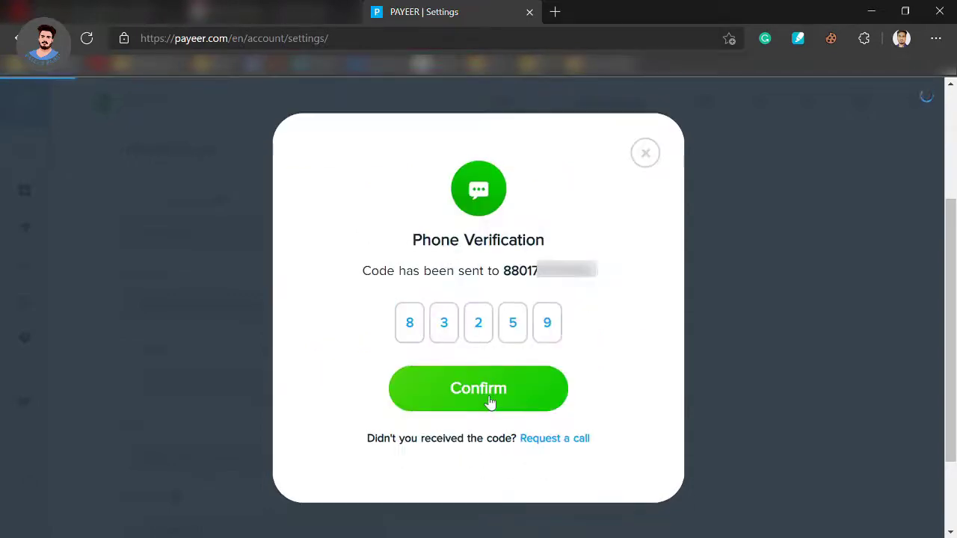
left_click(492, 404)
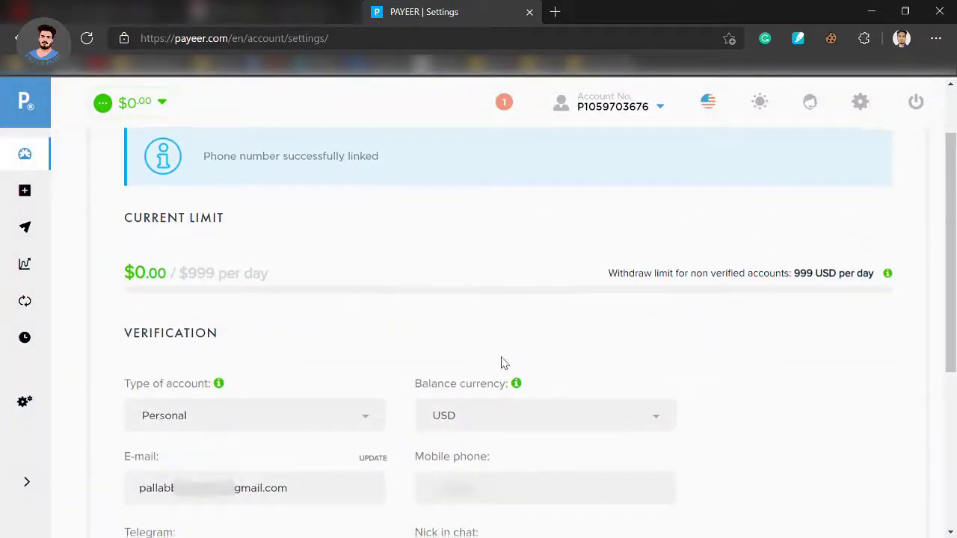
- Enter the Telegram username in the profile and go on to document upload
scroll(502, 365, "down", 3)
scroll(490, 365, "down", 1)
left_click(189, 295)
type("paab20")
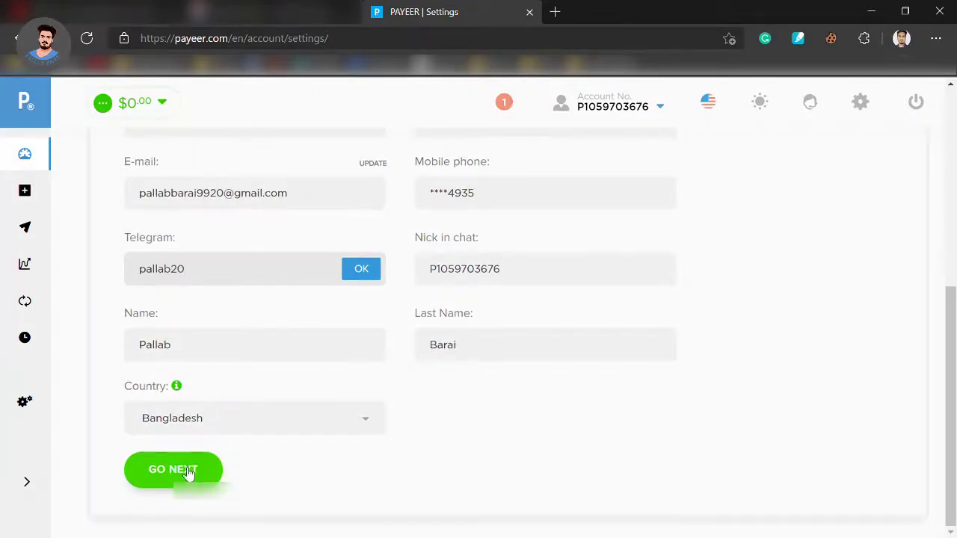
left_click(187, 472)
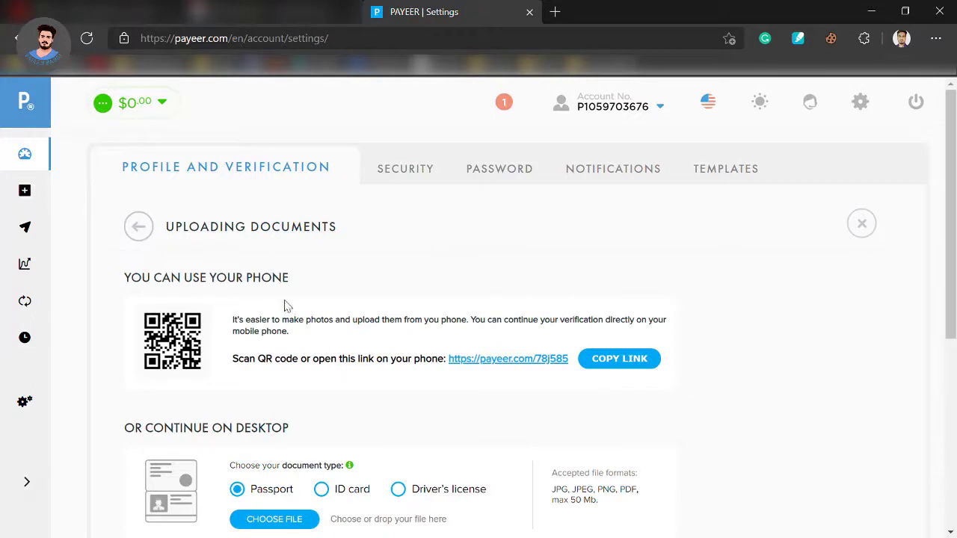
left_click_drag(288, 278, 107, 284)
left_click(254, 320)
scroll(723, 337, "down", 3)
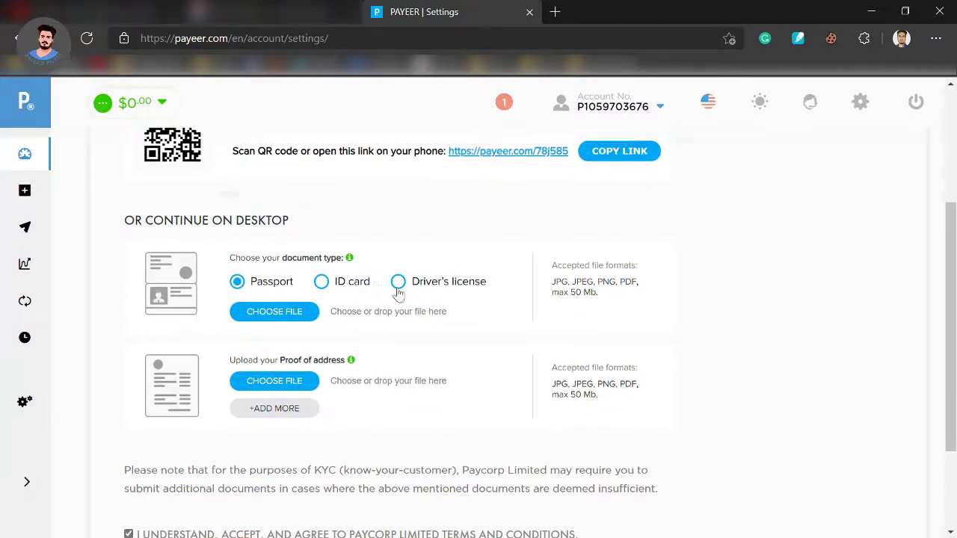
scroll(513, 256, "up", 3)
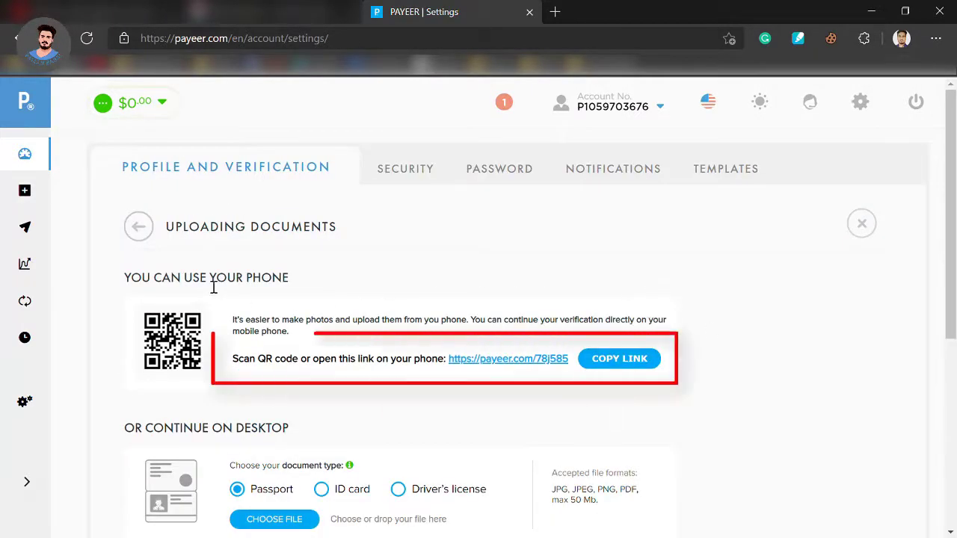
left_click_drag(292, 280, 112, 252)
left_click(402, 273)
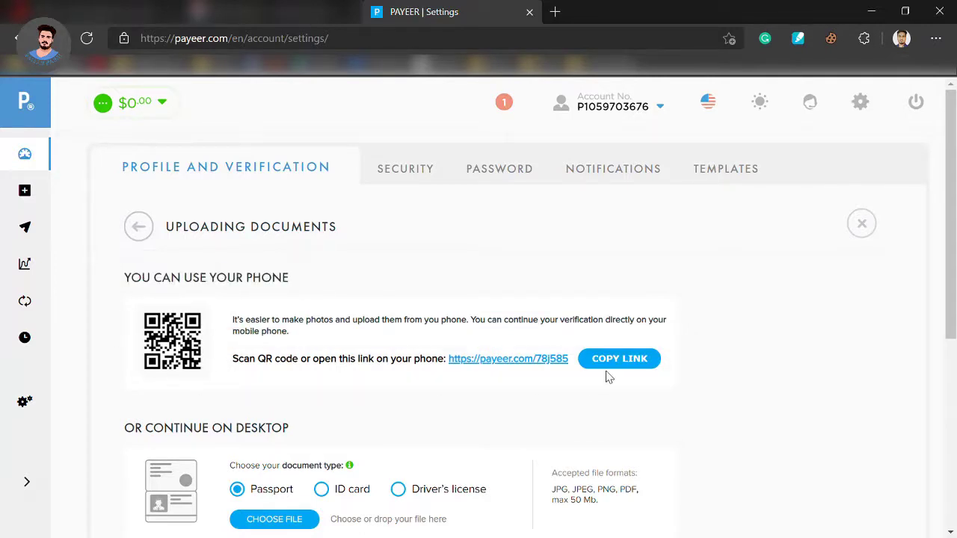
scroll(723, 338, "down", 3)
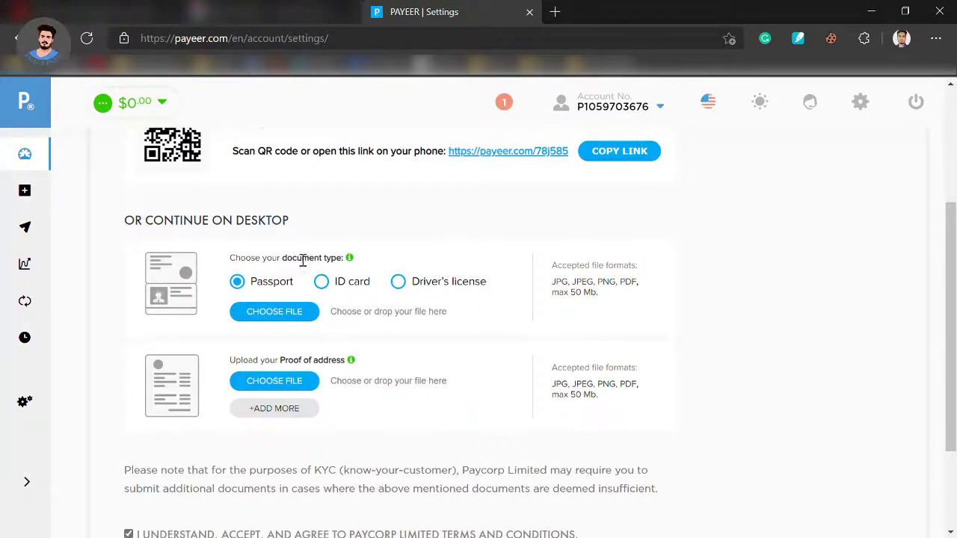
- Choose ID card as the document type and attach 1.jpg and 2.jpg
left_click(333, 284)
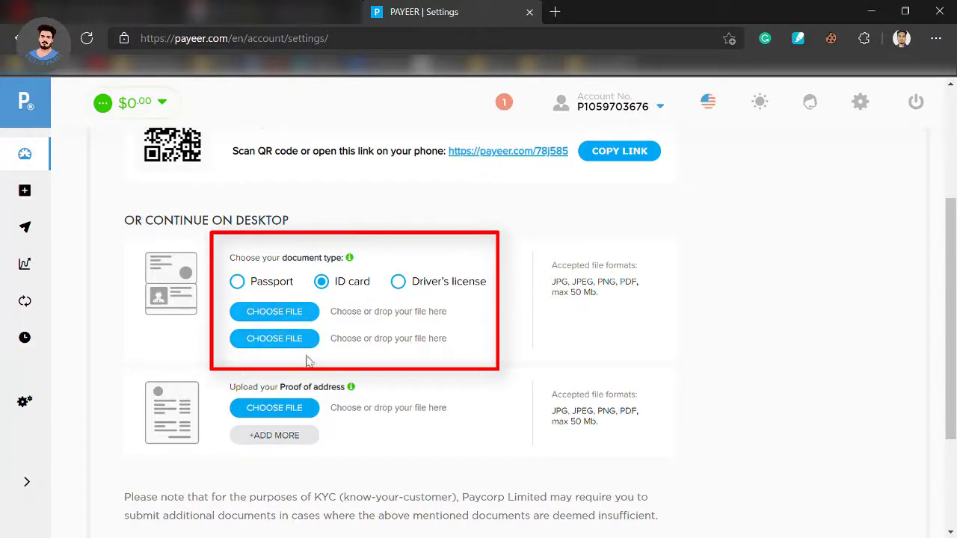
left_click(282, 317)
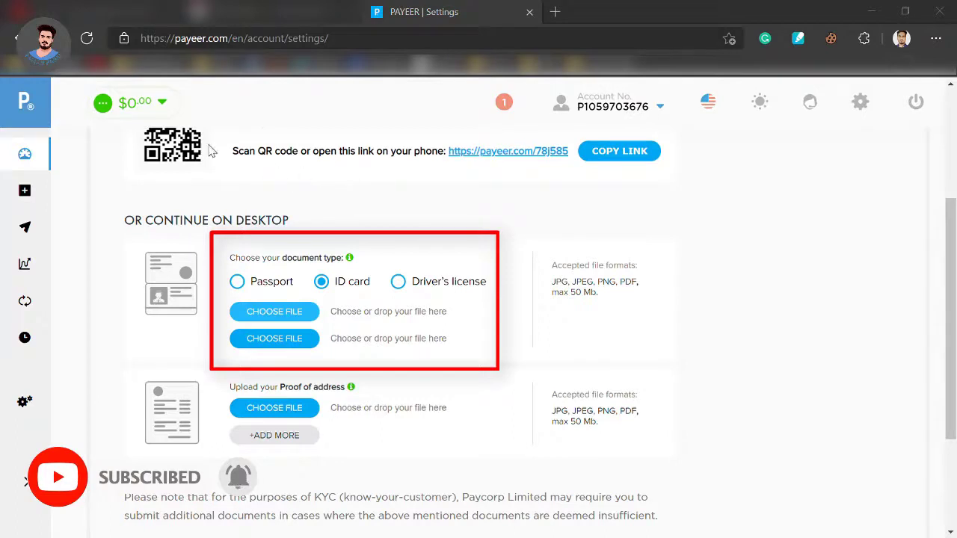
left_click(421, 312)
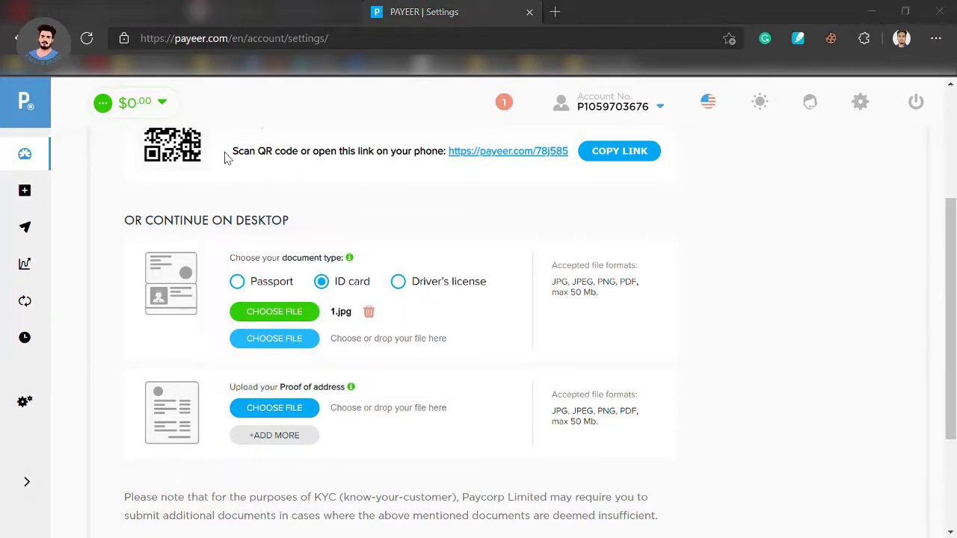
key("Return")
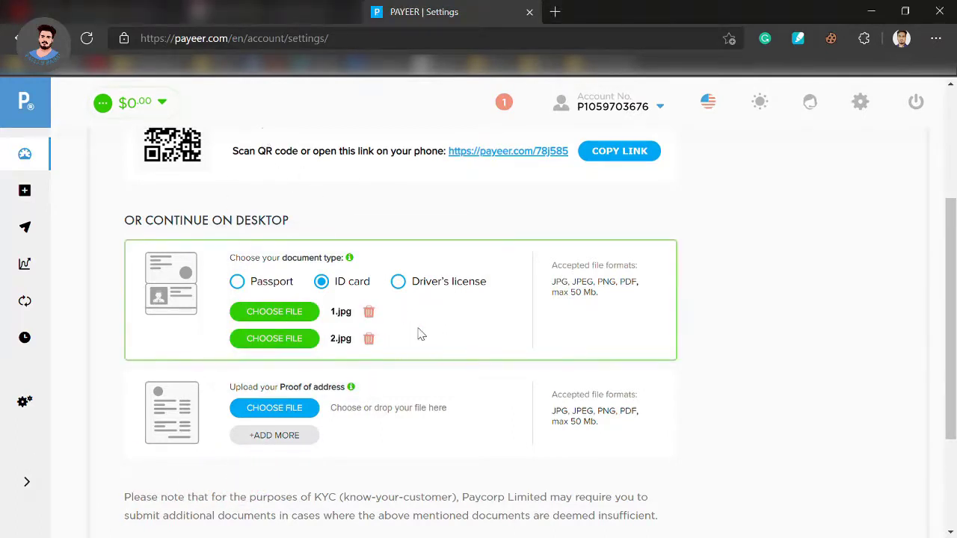
scroll(416, 331, "down", 2)
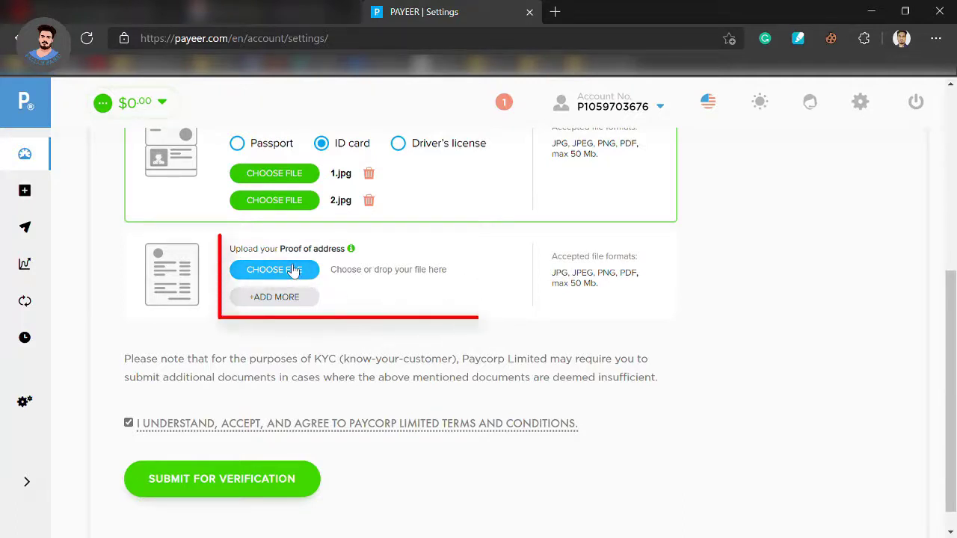
- Attach 2.jpg as the proof-of-address document and review the form
left_click(291, 270)
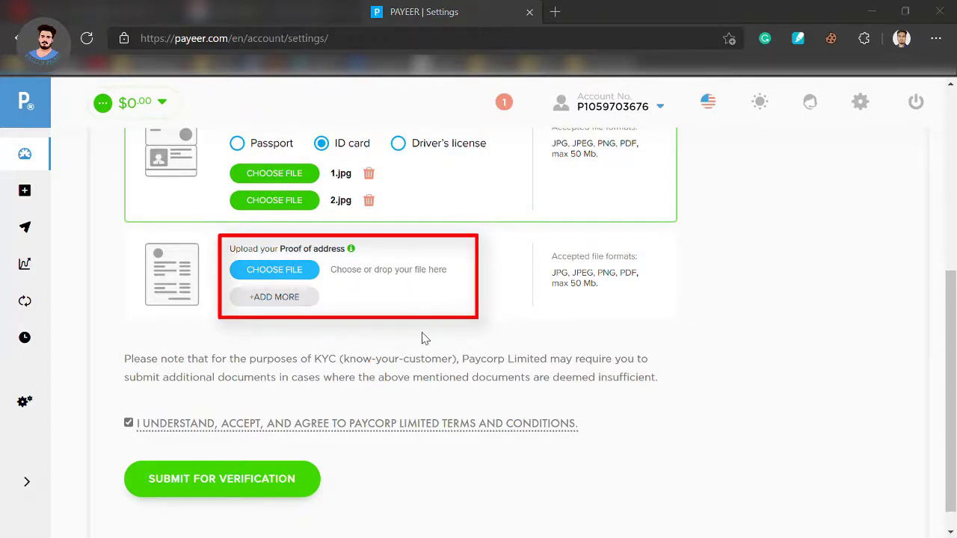
key("Return")
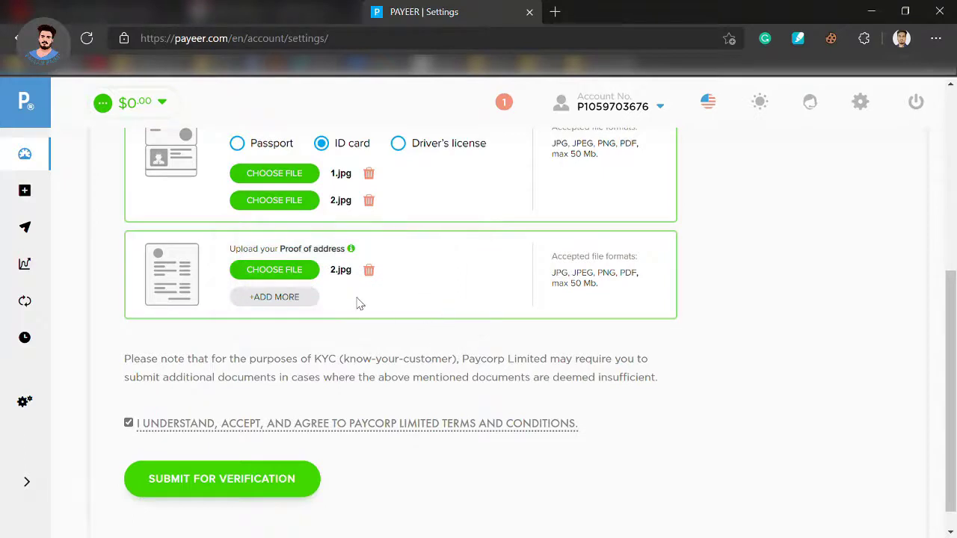
scroll(358, 303, "down", 1)
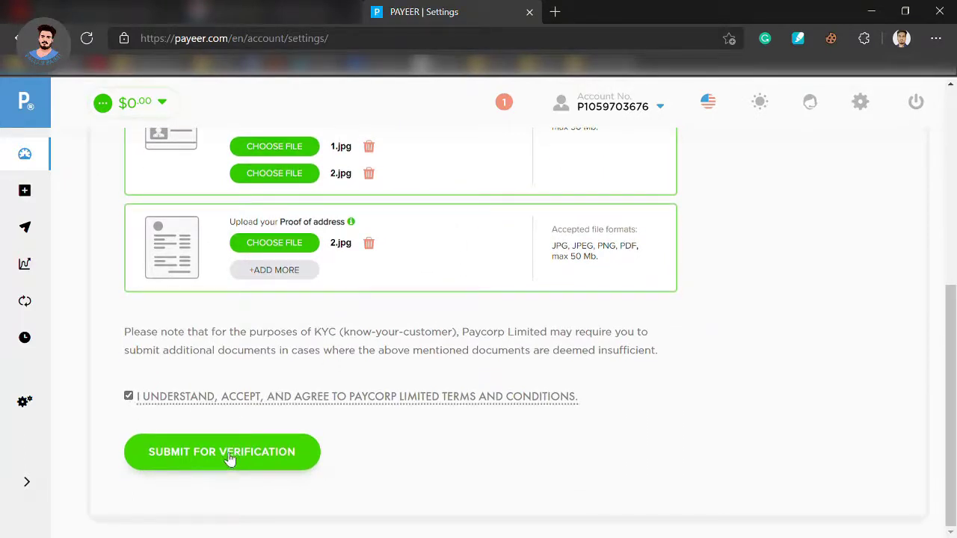
scroll(230, 460, "up", 5)
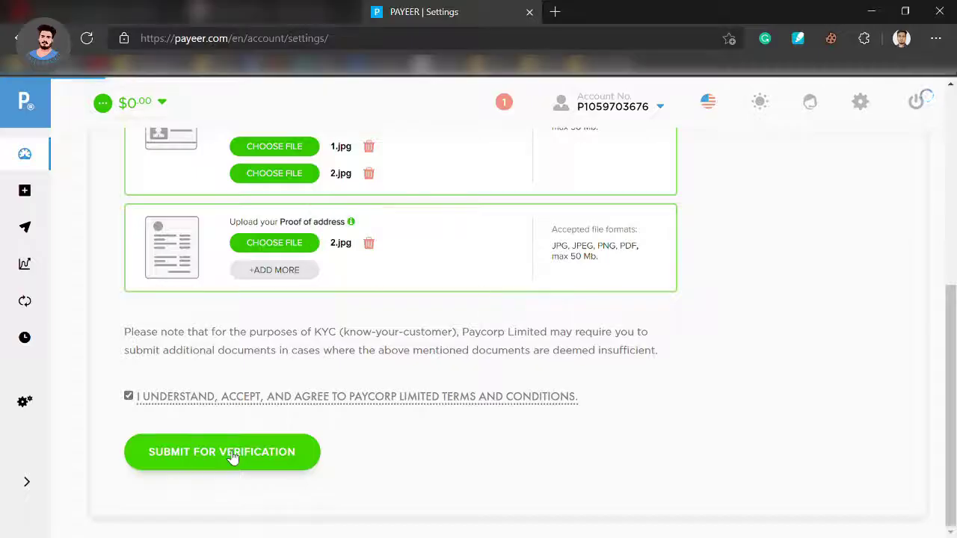
left_click(234, 458)
- Check the upload form, then send the ID card and proof of address for verification
scroll(230, 459, "up", 6)
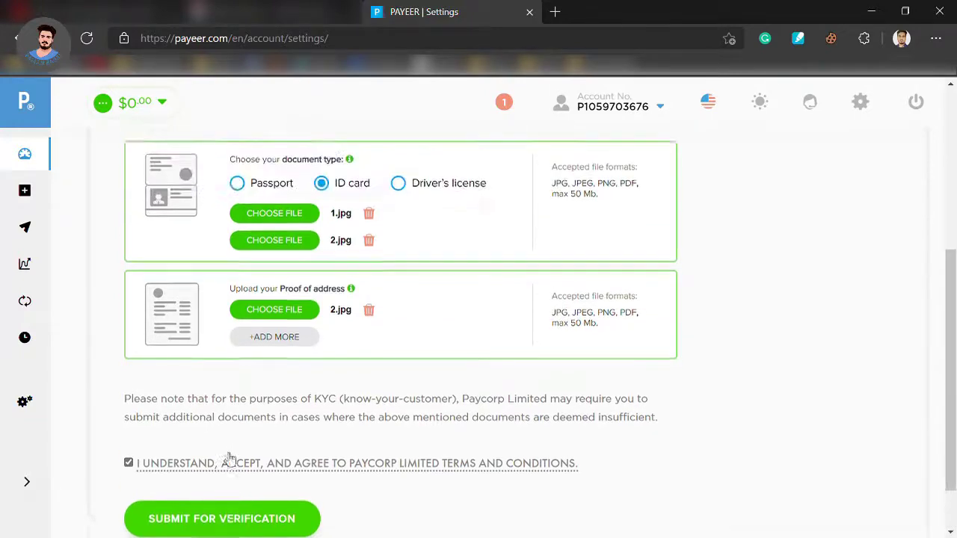
scroll(227, 456, "down", 5)
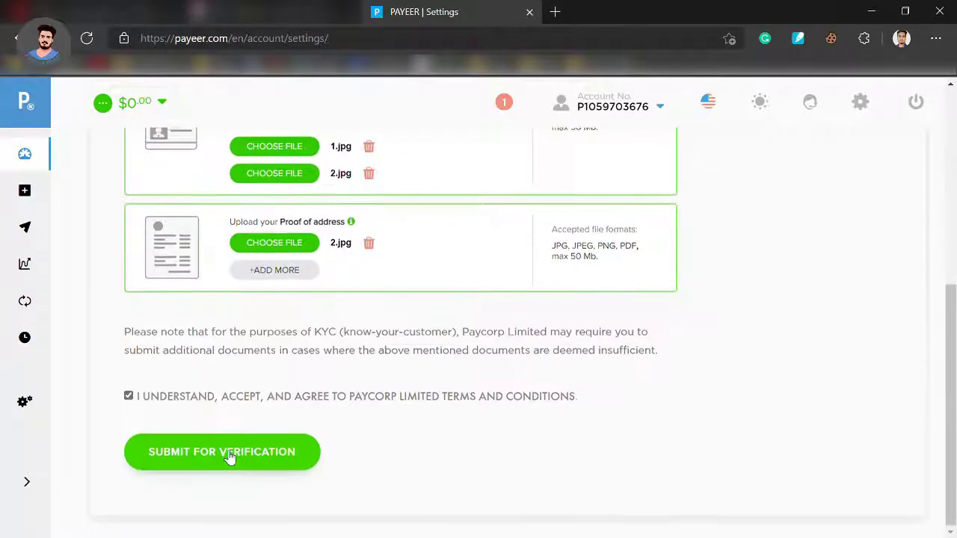
scroll(229, 455, "up", 3)
scroll(229, 455, "down", 3)
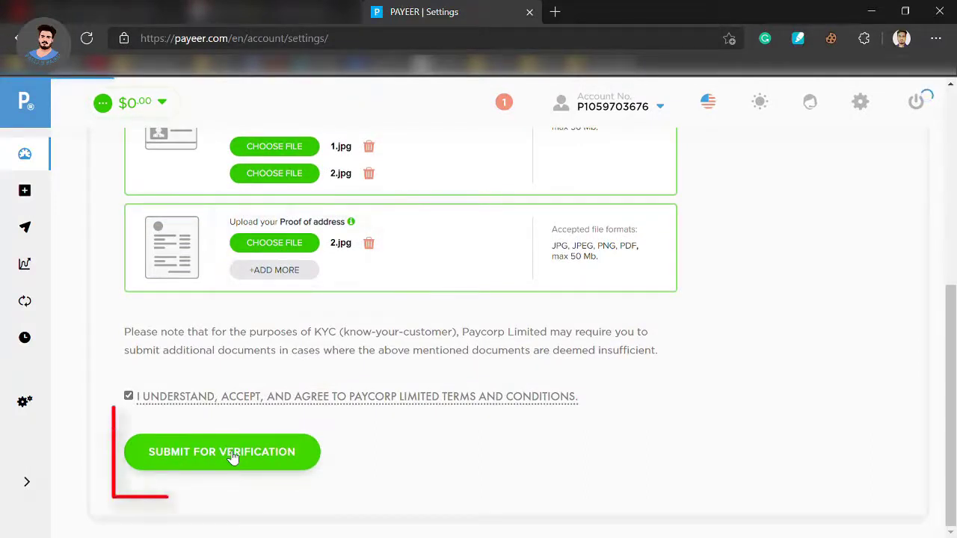
left_click(232, 458)
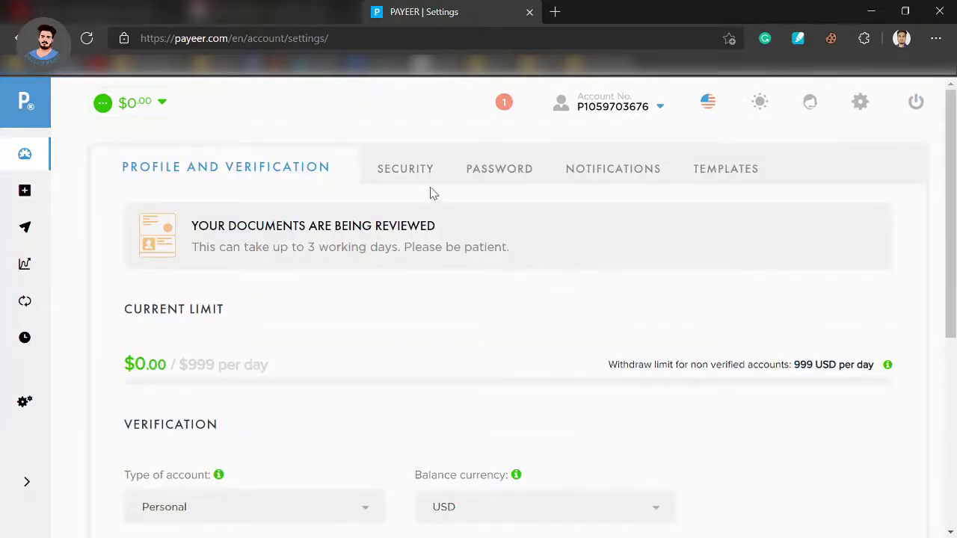
- Open the Security tab and view the Send verification code options
left_click(414, 177)
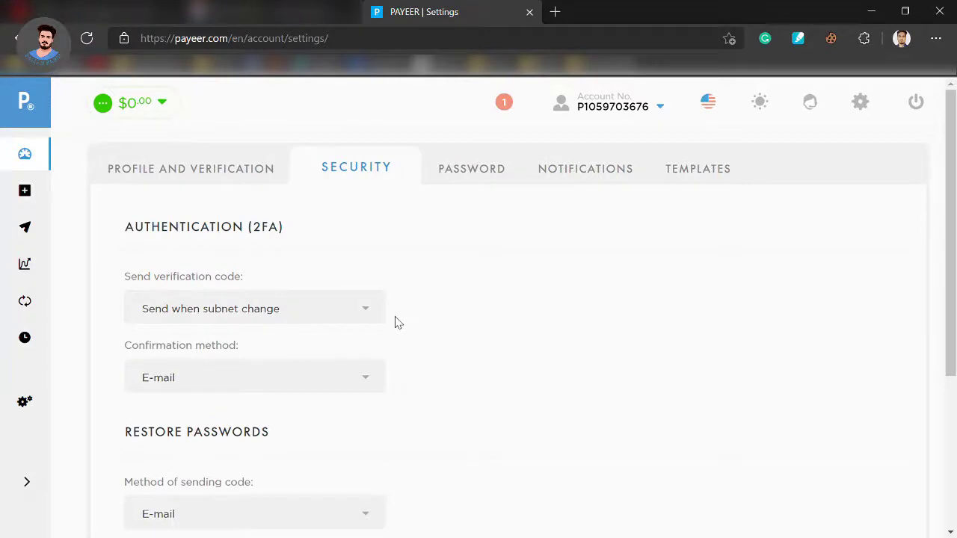
left_click(379, 312)
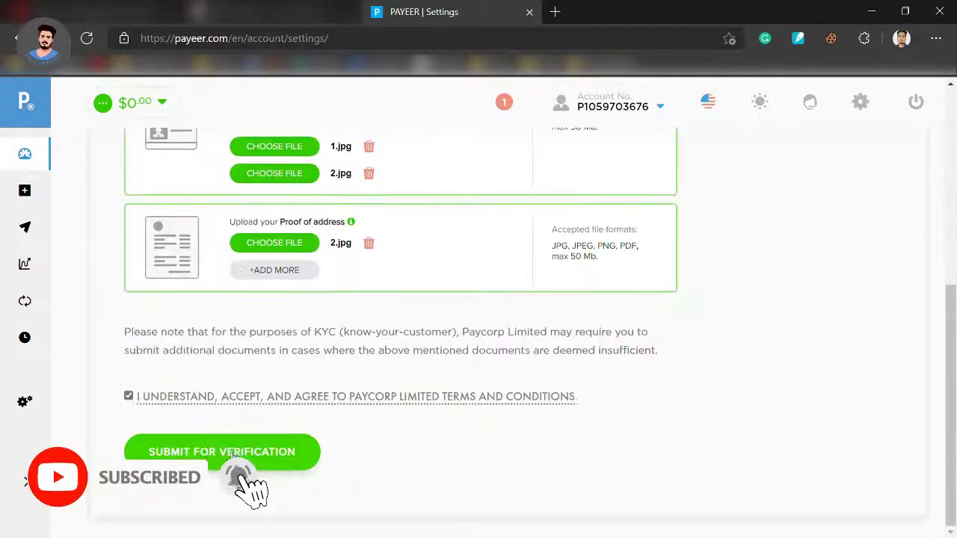
left_click(234, 456)
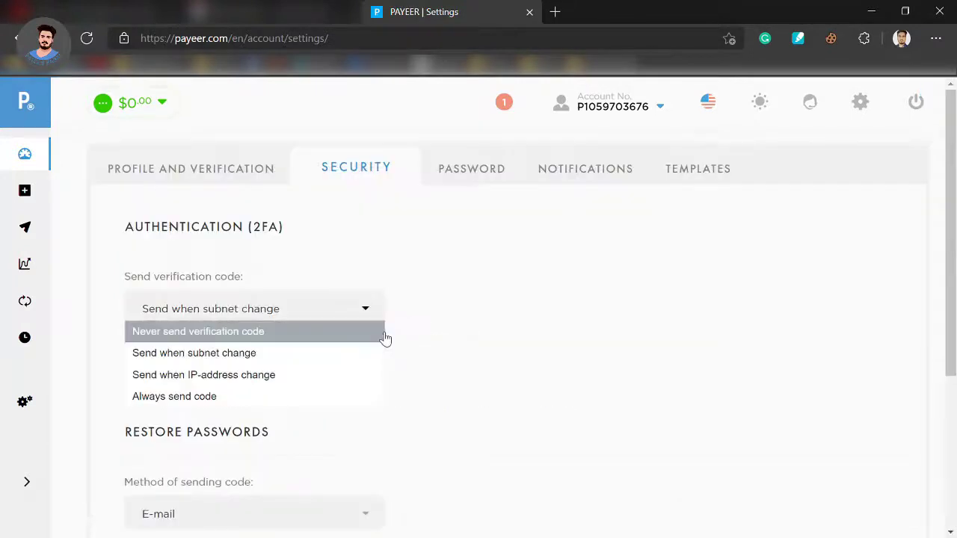
scroll(415, 337, "down", 1)
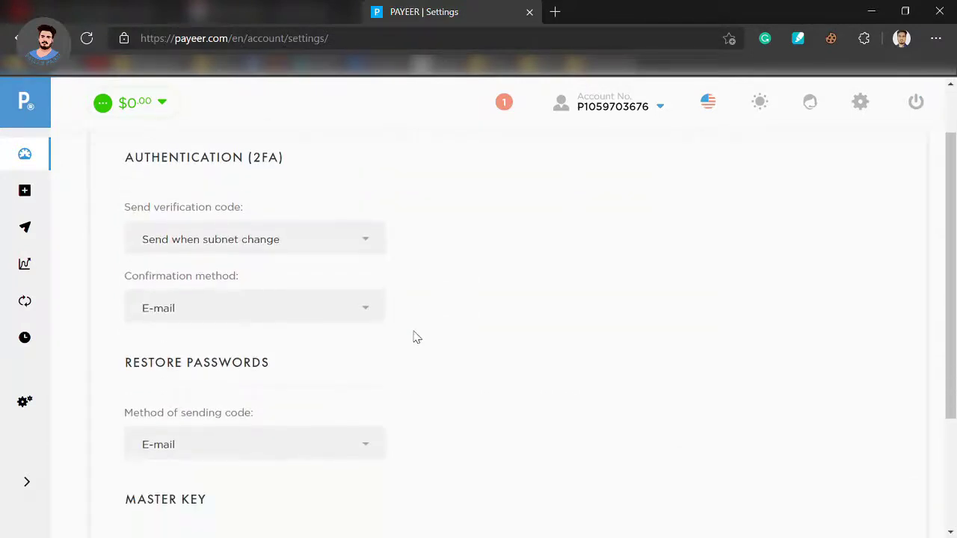
left_click(364, 320)
left_click(439, 312)
scroll(415, 314, "down", 2)
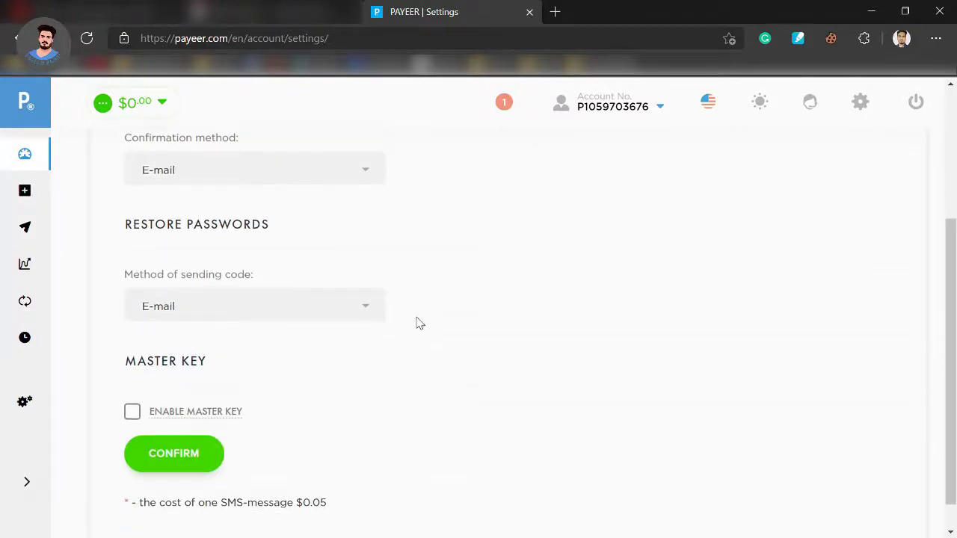
scroll(420, 323, "down", 1)
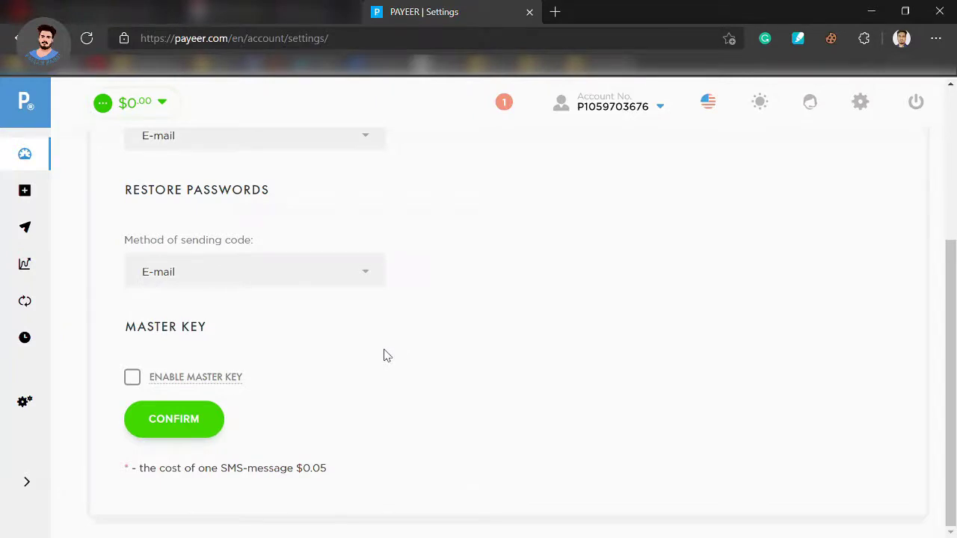
scroll(449, 351, "up", 4)
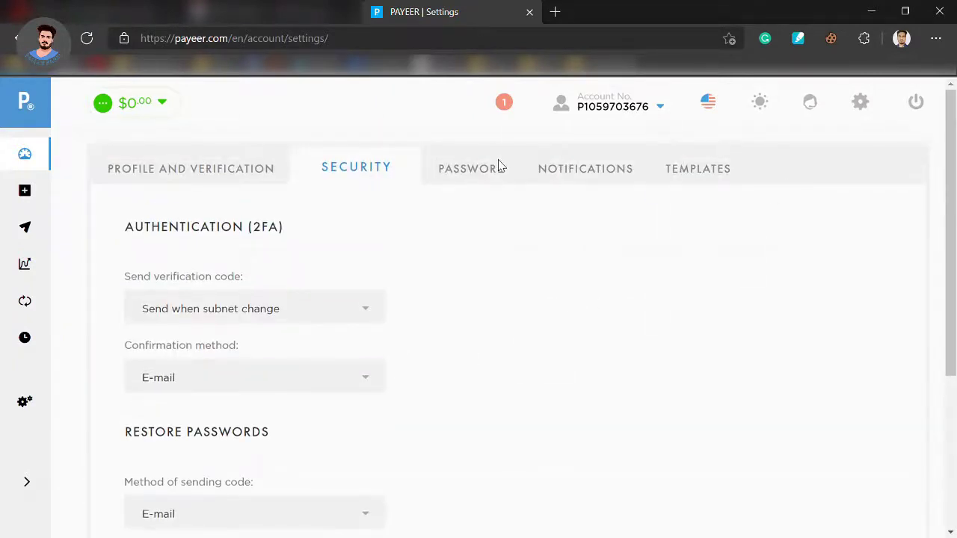
- Review the notification settings and the USD minimum-amount currency list, then view the empty Templates tab
left_click(570, 175)
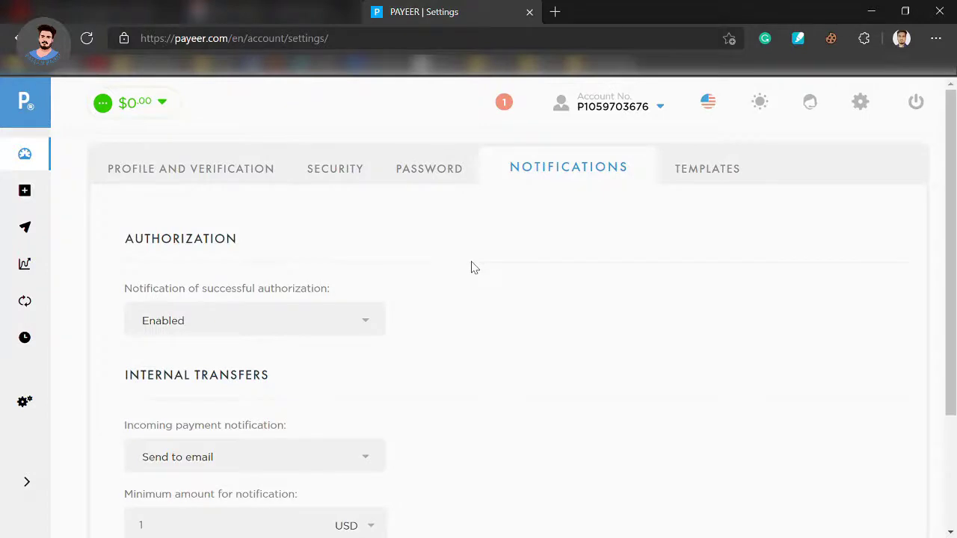
scroll(472, 267, "down", 2)
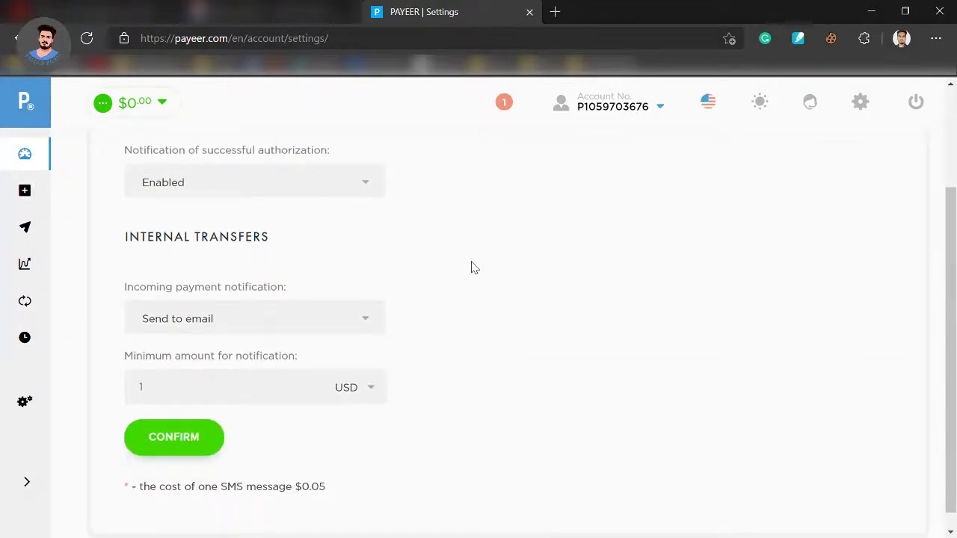
left_click(378, 398)
left_click(172, 401)
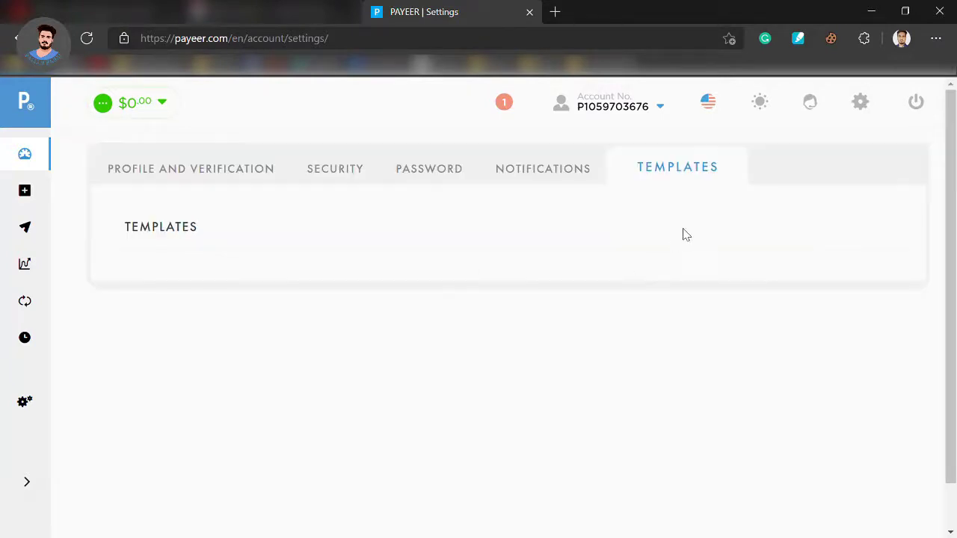
left_click(716, 109)
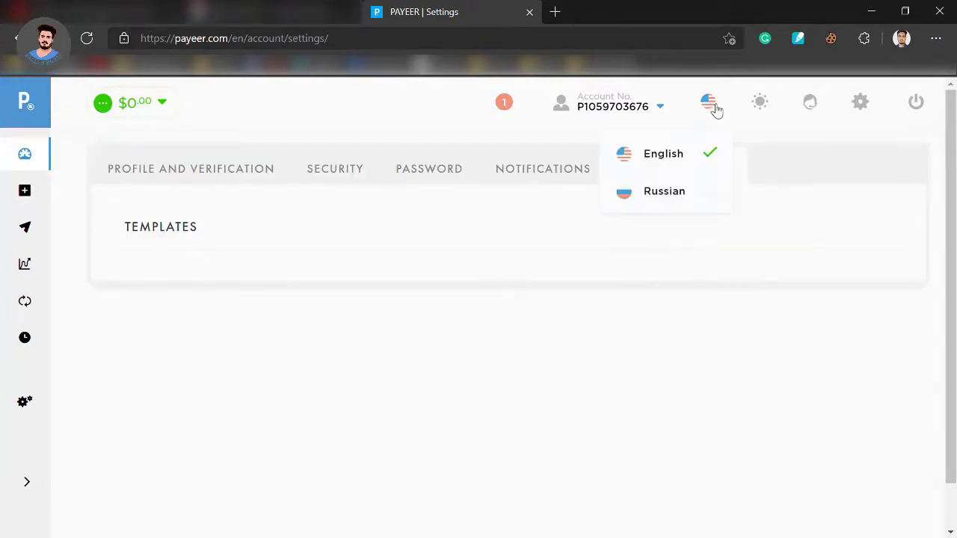
- Open Logs from the gear menu and review the registration, login, password-change and phone-binding entries
mouse_move(858, 108)
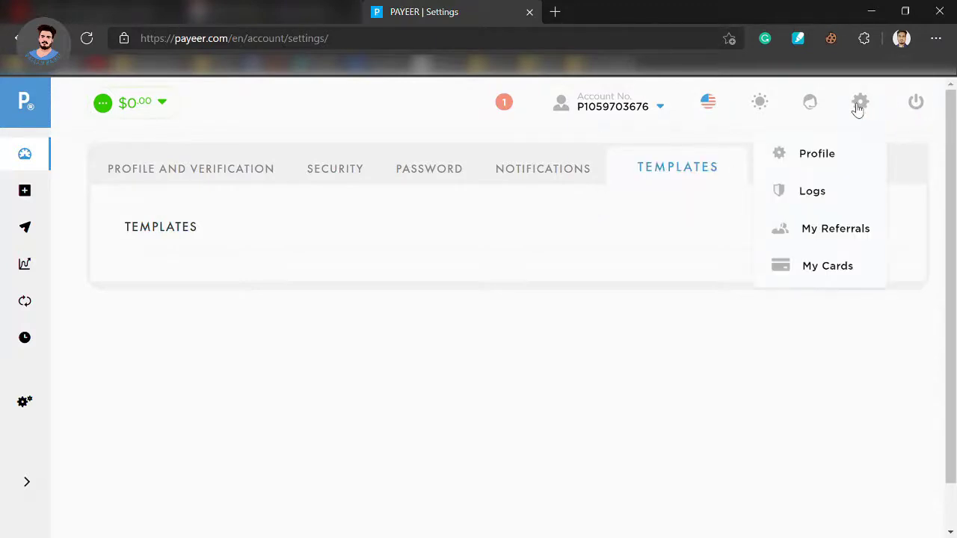
left_click(840, 191)
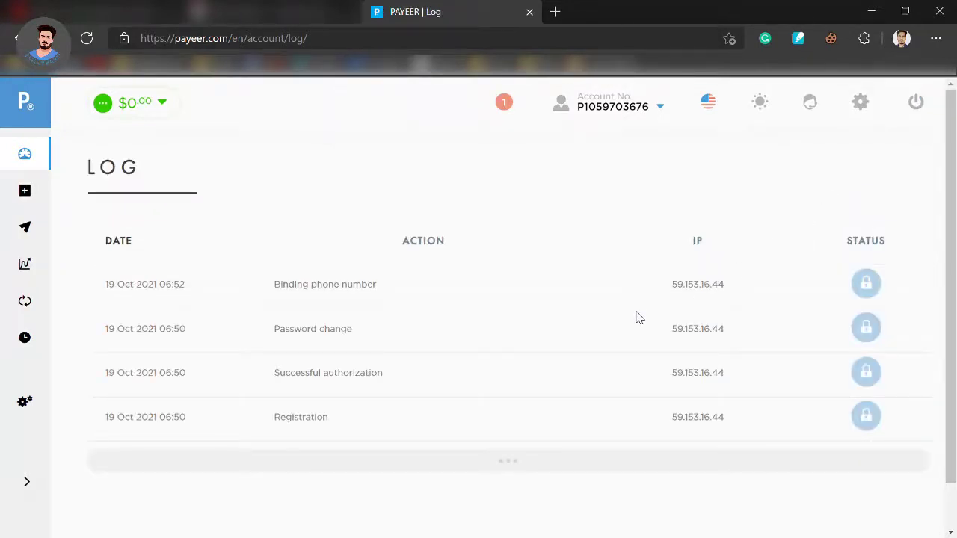
scroll(637, 316, "down", 1)
scroll(637, 316, "up", 1)
mouse_move(579, 128)
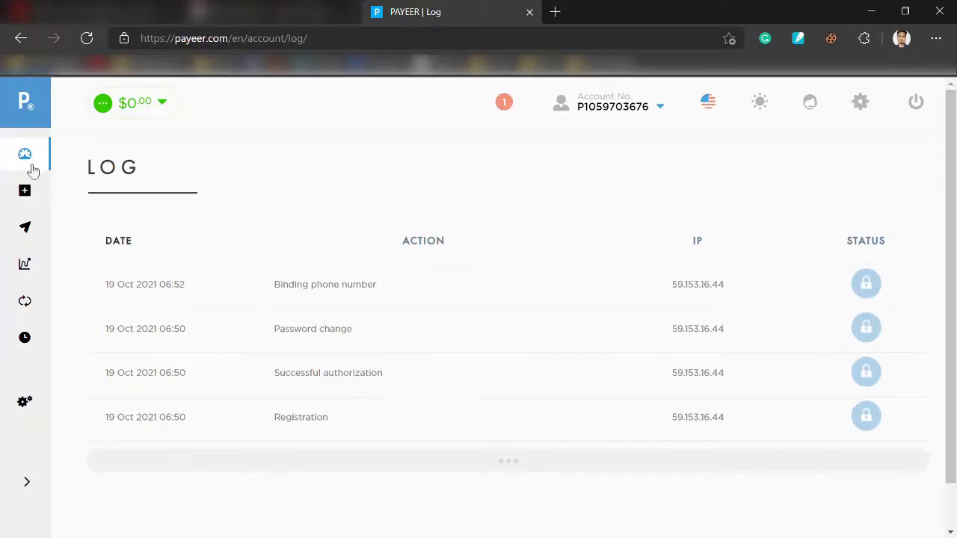